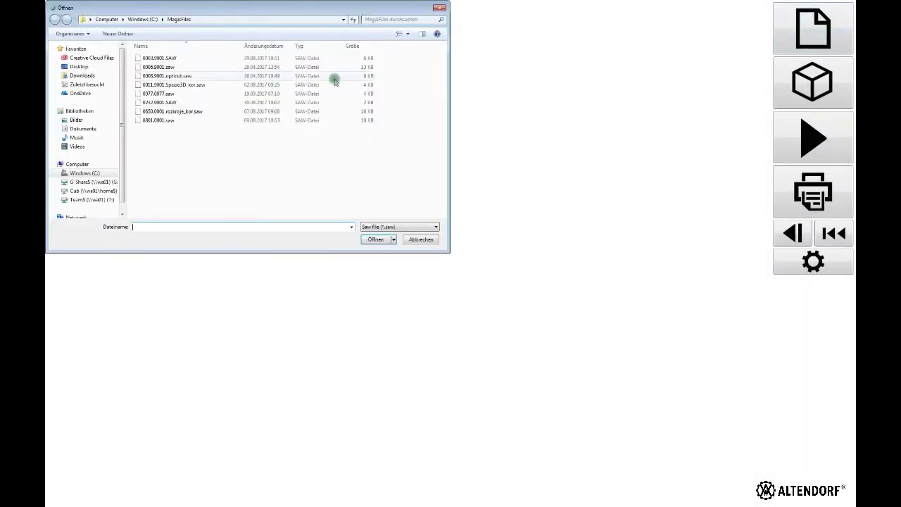
Open the cutting plan file 0011.0001.Spazio3D_kor.saw in Magis.
click(182, 85)
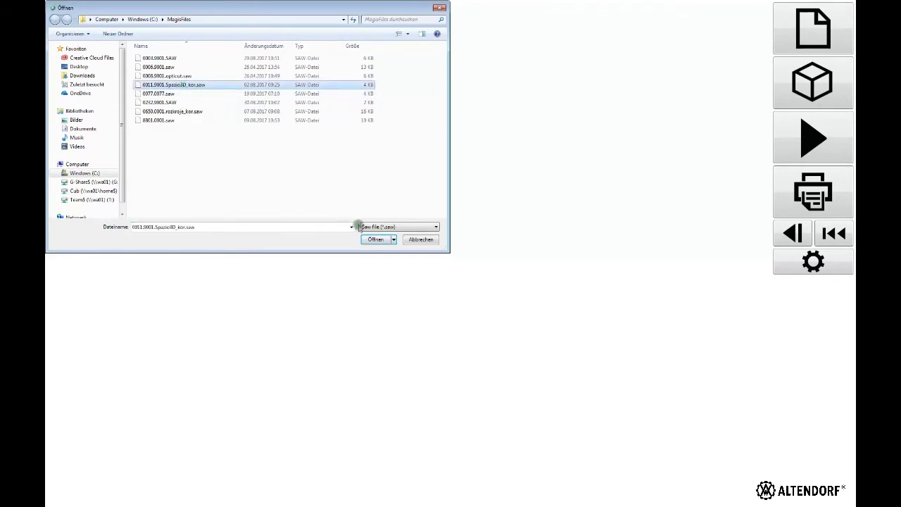
click(374, 240)
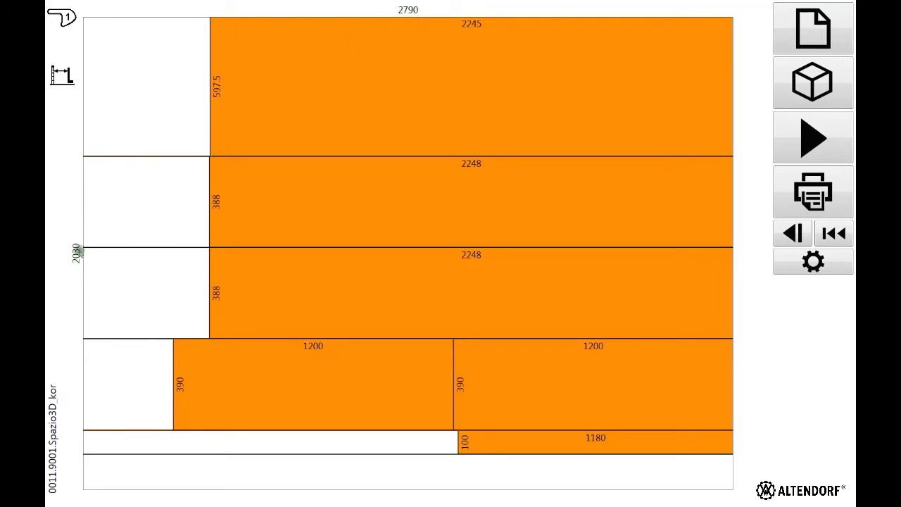
click(77, 251)
Show the 3D saw and start the plan at the 597.5 rip, stop 1529.3.
click(811, 83)
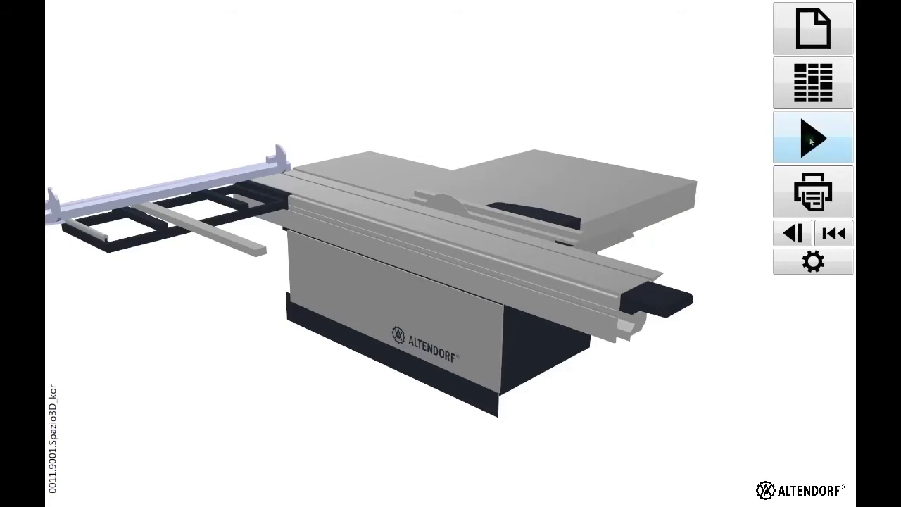
click(811, 141)
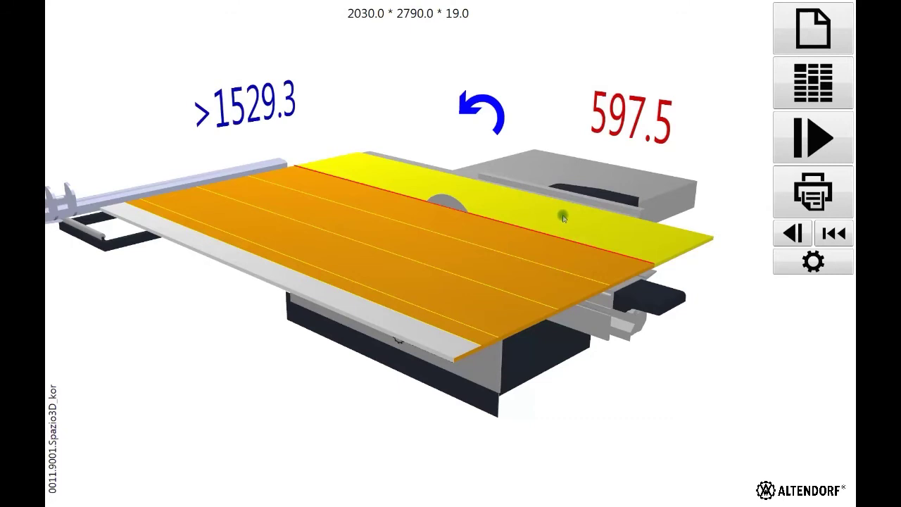
Step through the 388, 390 and 100 rip cuts toward the 1180 crosscut.
click(814, 143)
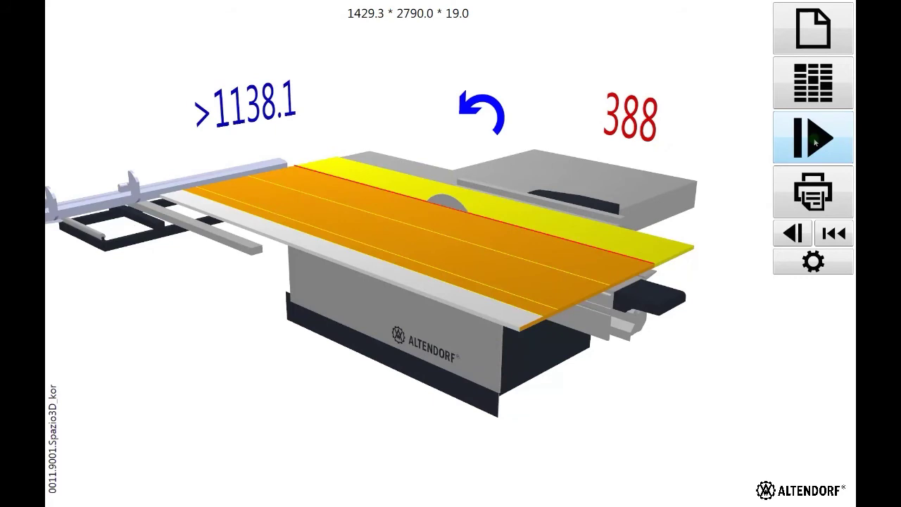
click(814, 143)
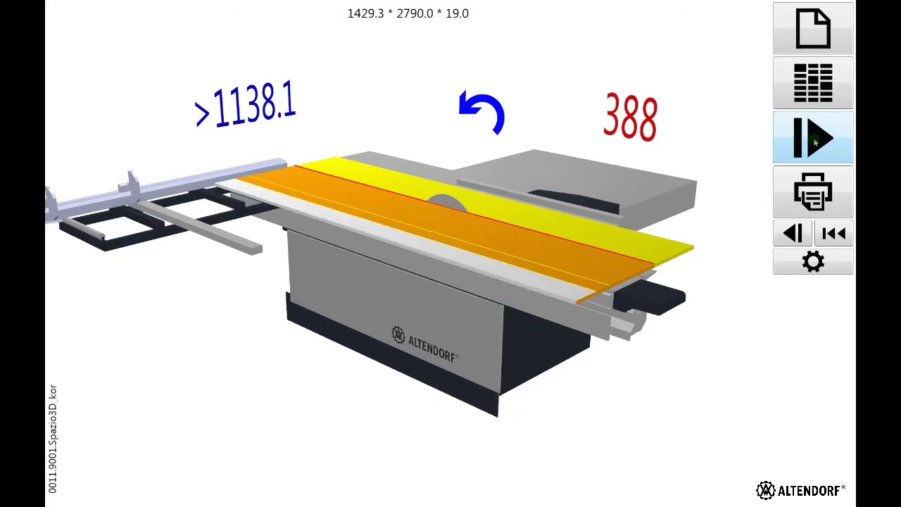
click(815, 143)
click(814, 143)
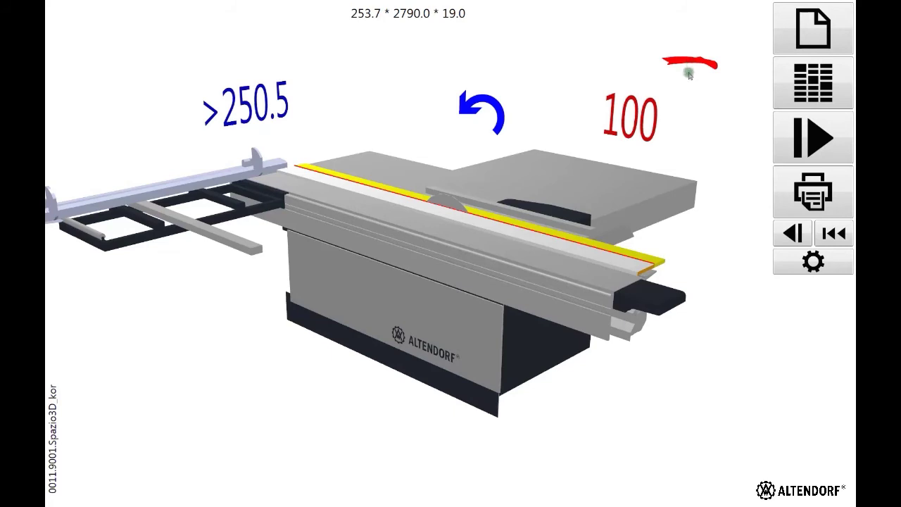
click(821, 140)
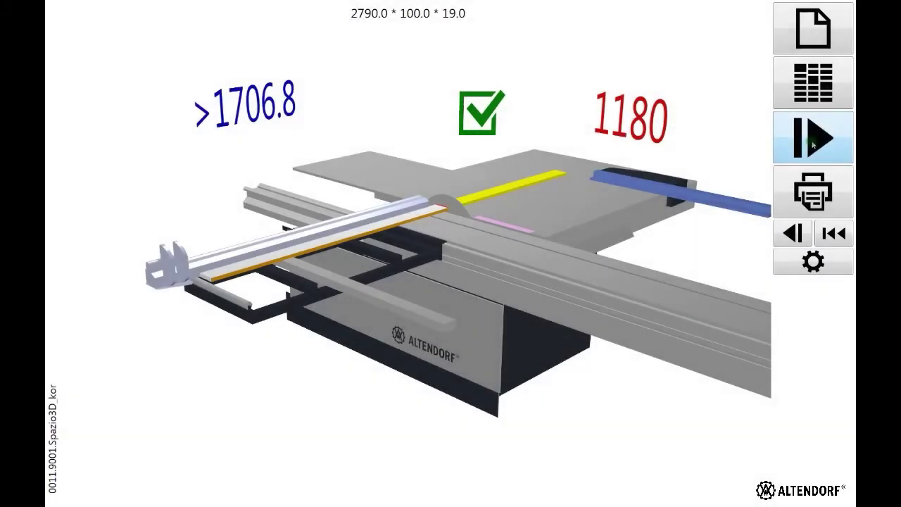
Advance past the 1180 crosscut to the 1200 crosscut with stop at 1686.8.
click(813, 144)
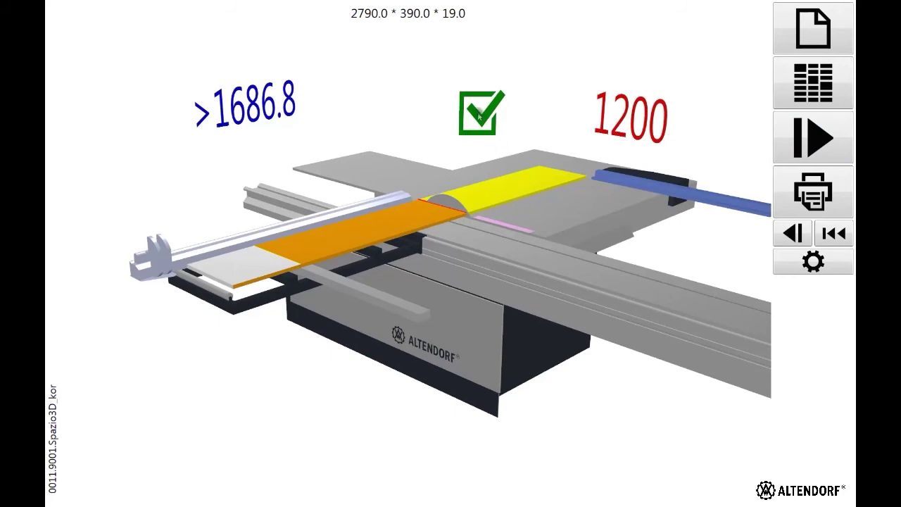
click(808, 139)
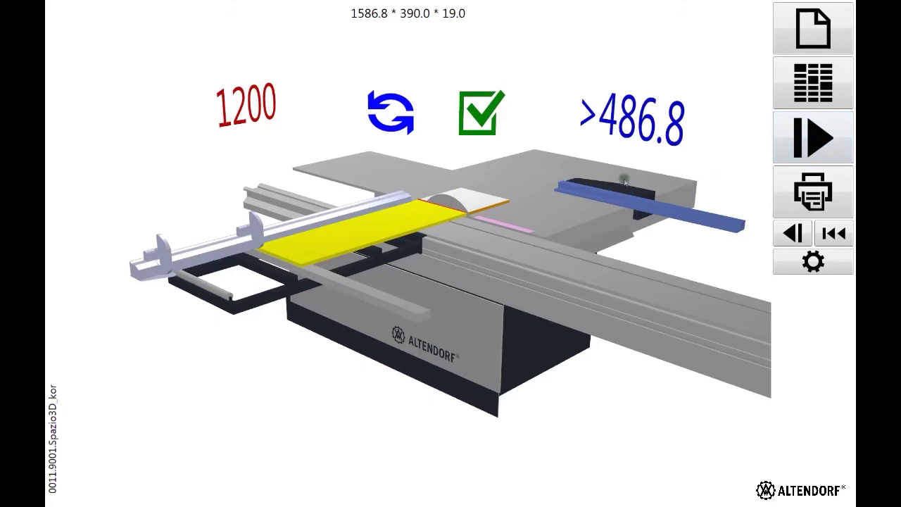